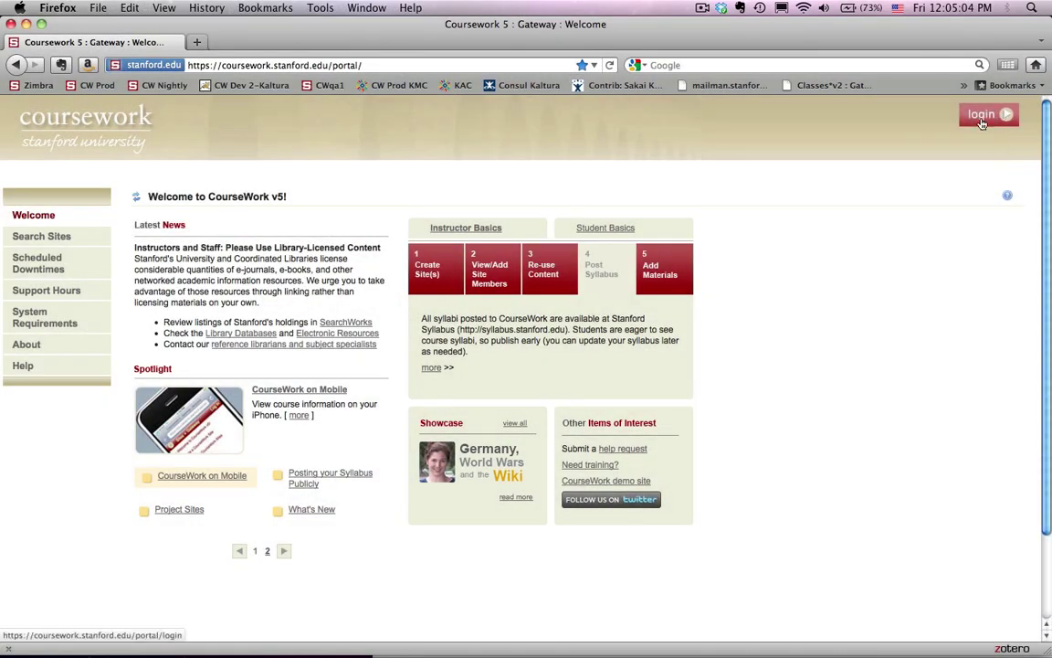
# - Sign in to Stanford CourseWork with your SUNet ID and password through WebLogin
pyautogui.click(983, 116)
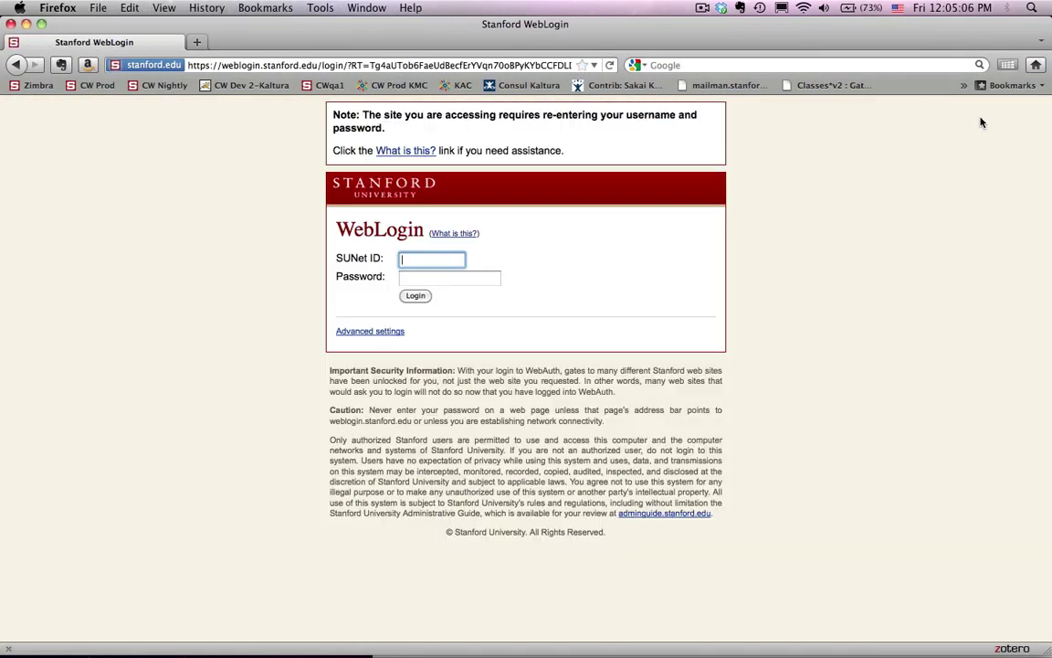
pyautogui.press('Tab')
pyautogui.write('*********')
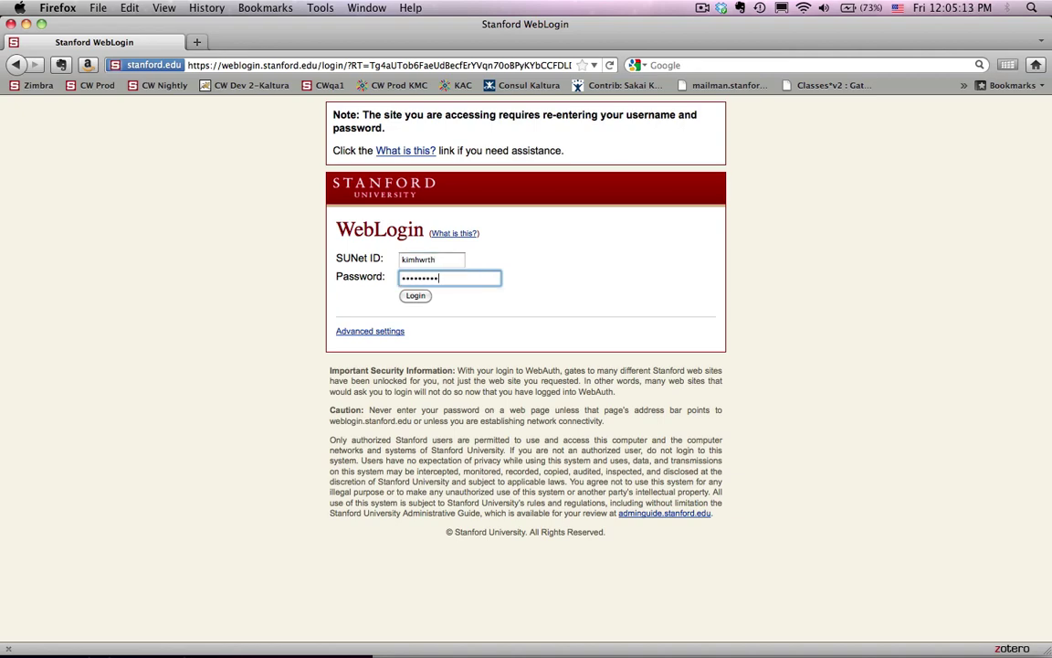
pyautogui.press('Return')
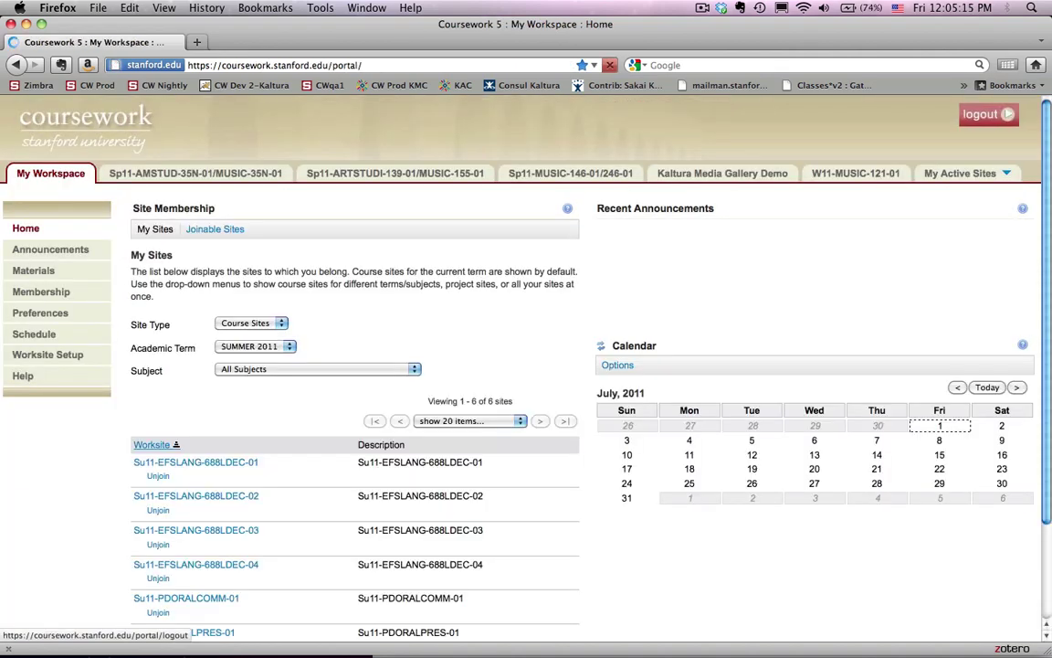
# - Go to the Kaltura Media Gallery Demo site's Kaltura gallery and show its empty Site Library
pyautogui.click(756, 180)
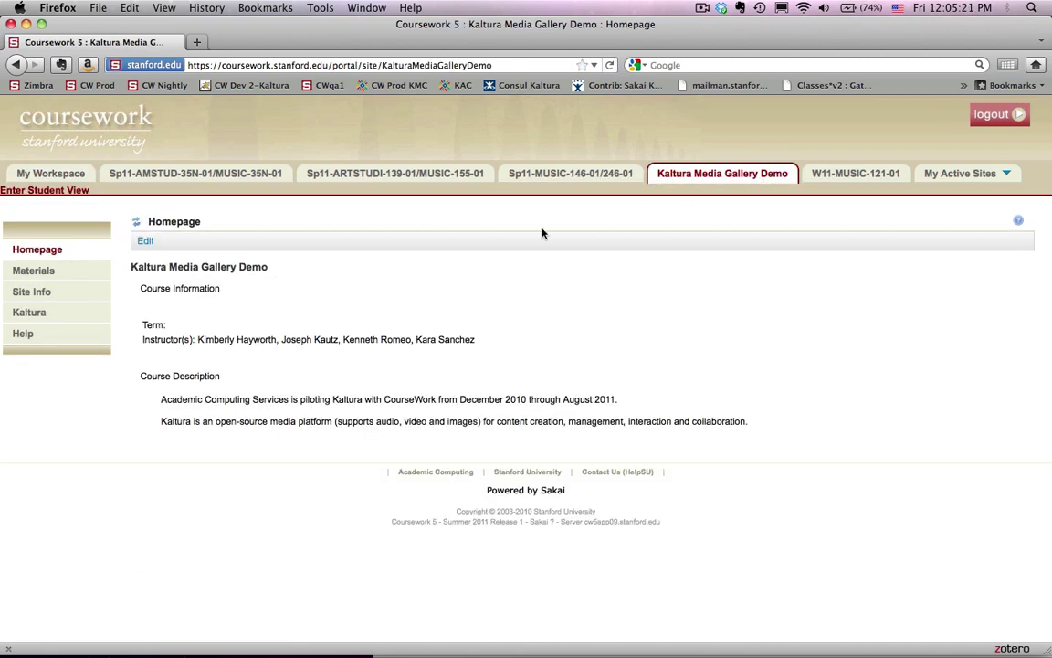
pyautogui.click(53, 316)
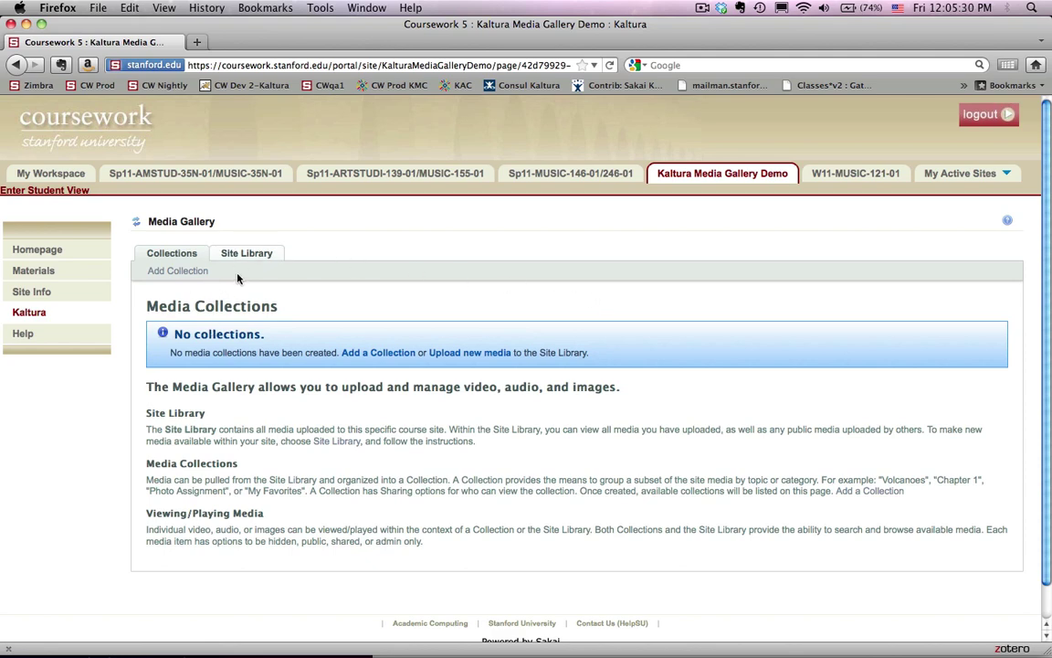
pyautogui.click(239, 253)
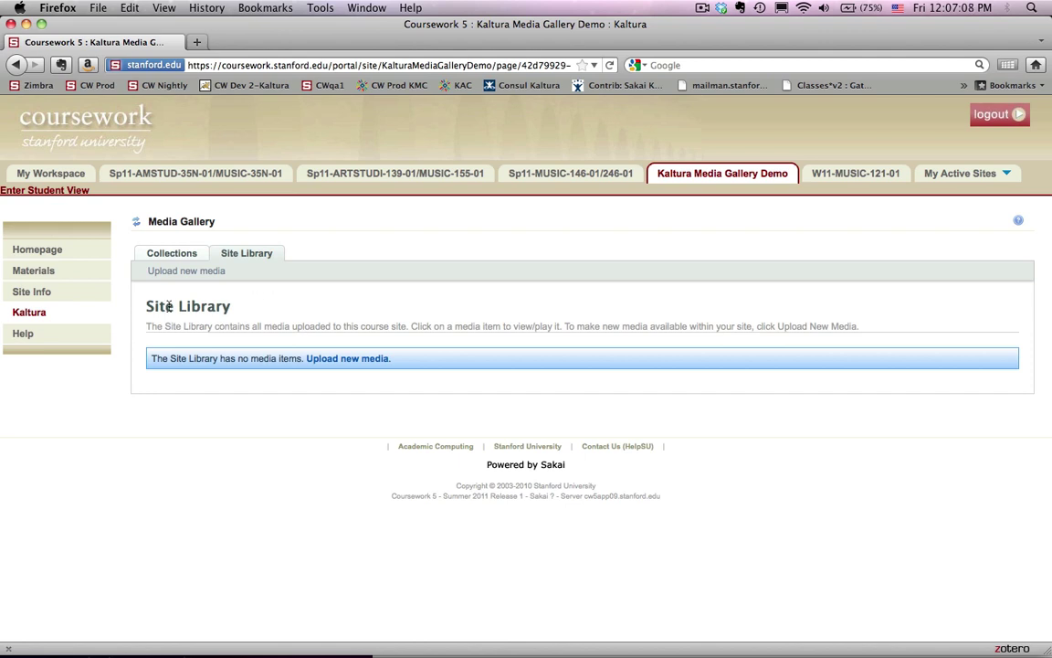
pyautogui.click(173, 259)
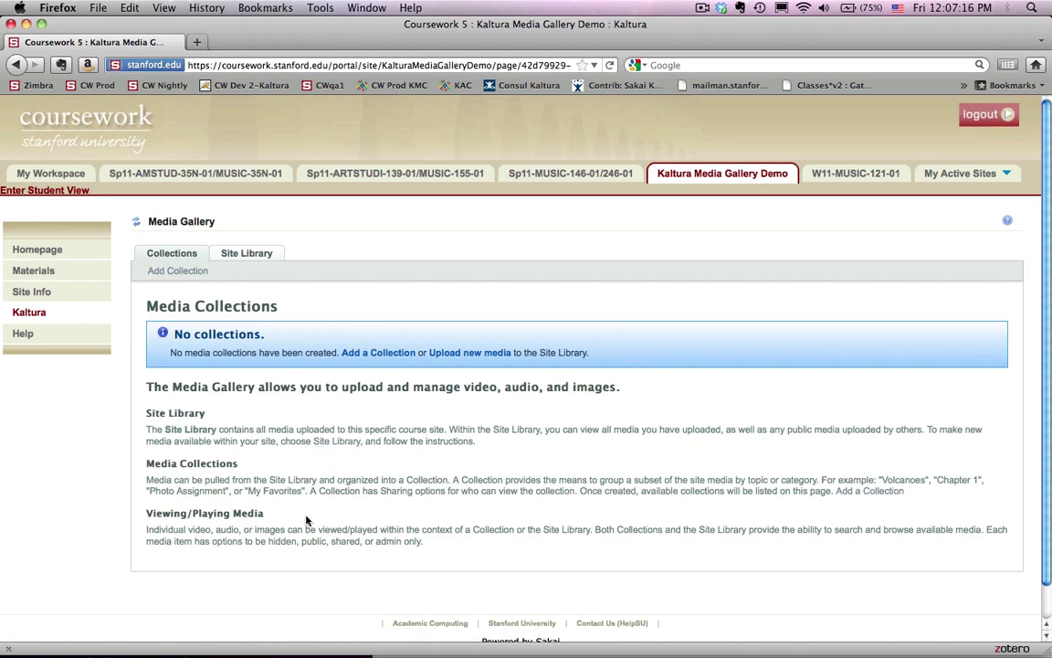
pyautogui.click(233, 259)
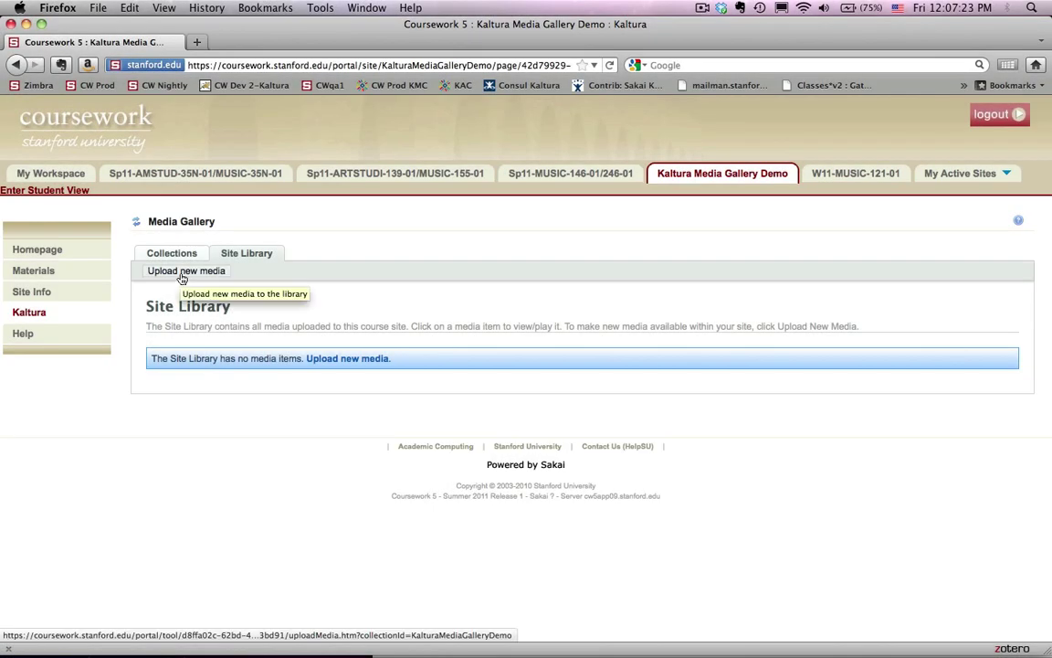
# - Choose atl_promo.mp4 from the media files > video folder as new media and upload it
pyautogui.click(181, 276)
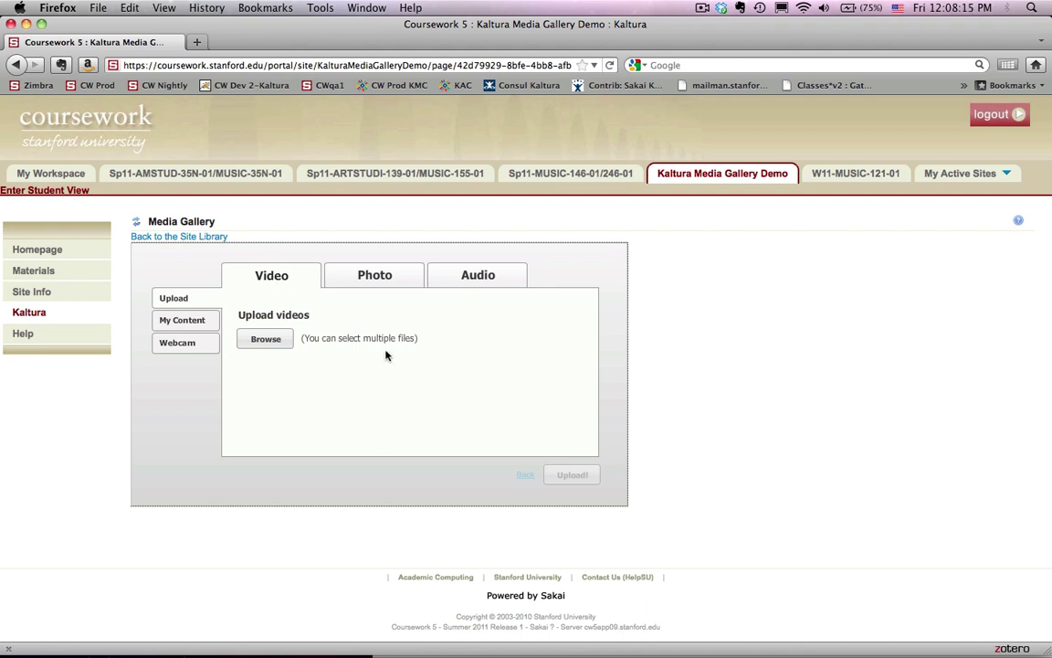
pyautogui.click(266, 339)
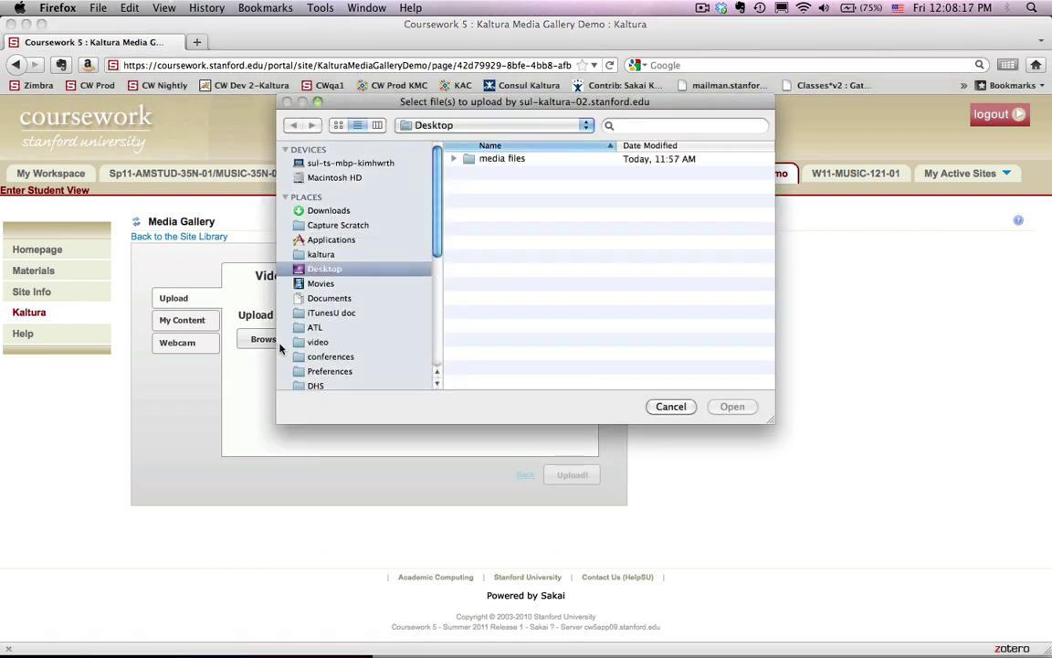
pyautogui.doubleClick(480, 159)
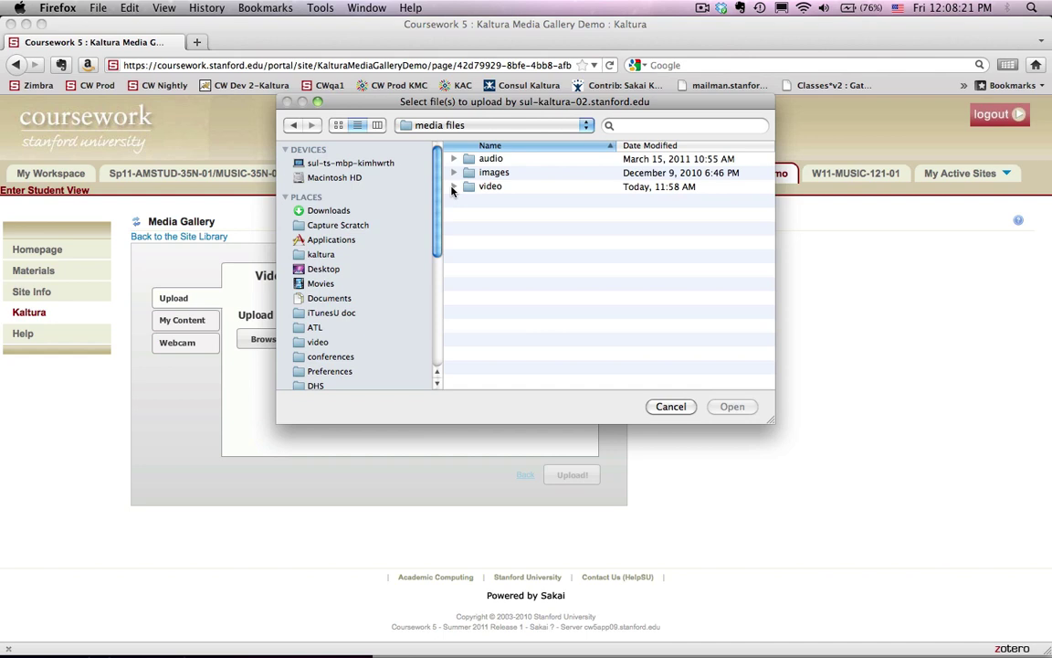
pyautogui.click(454, 187)
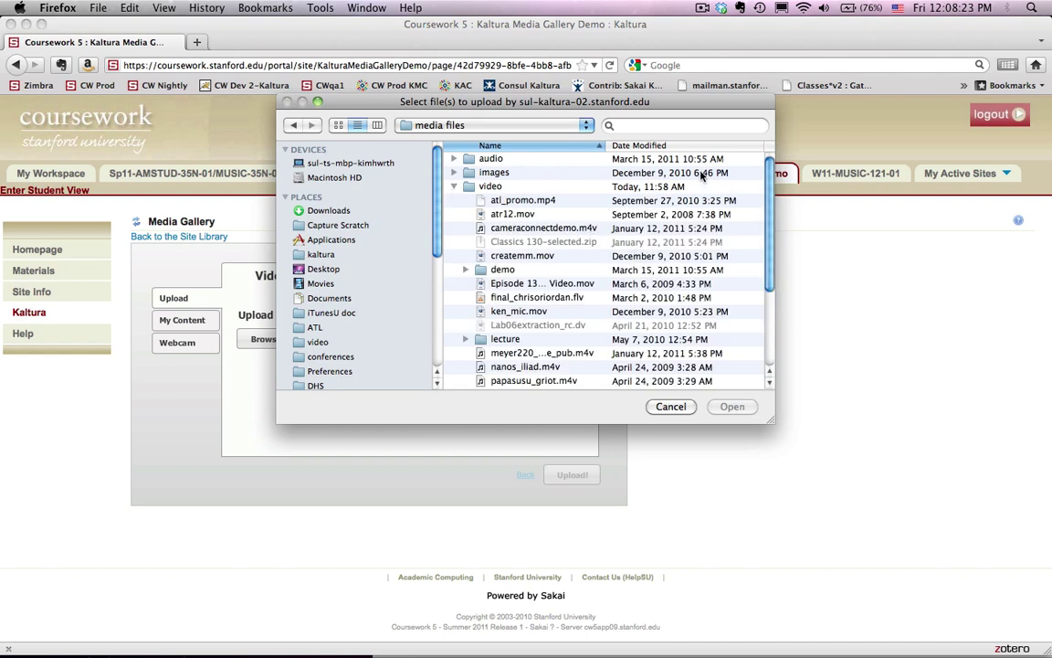
pyautogui.click(522, 200)
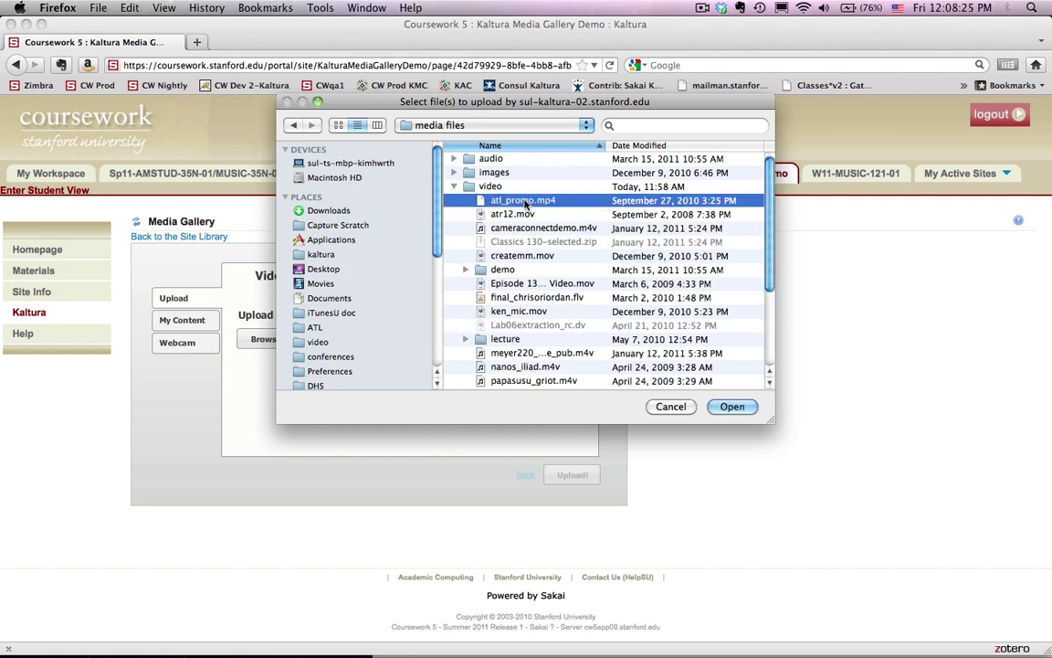
pyautogui.click(751, 404)
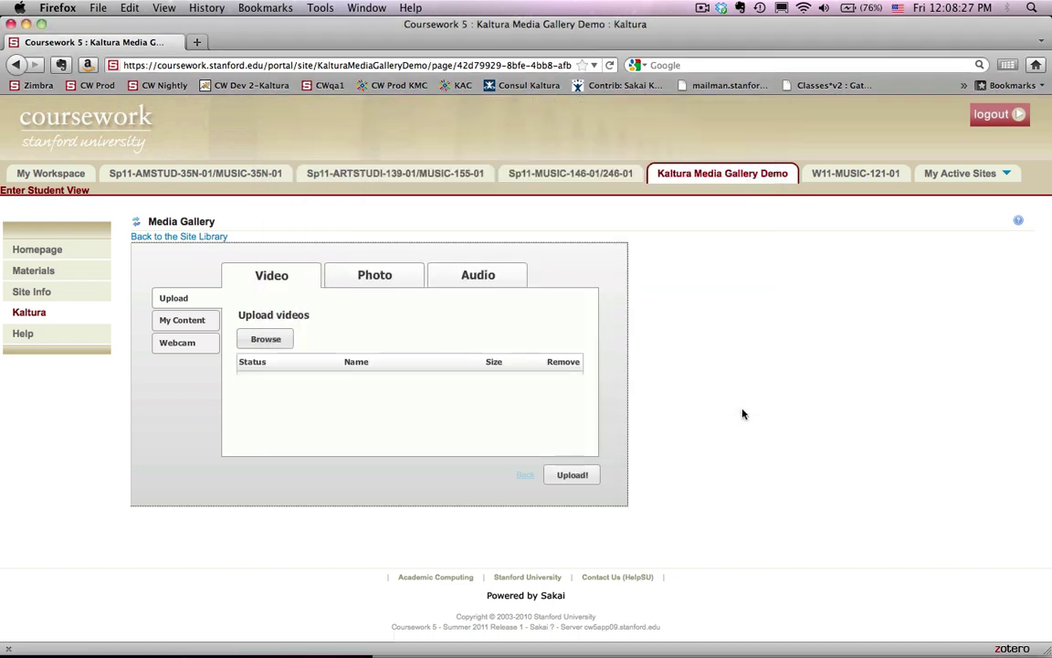
pyautogui.click(569, 478)
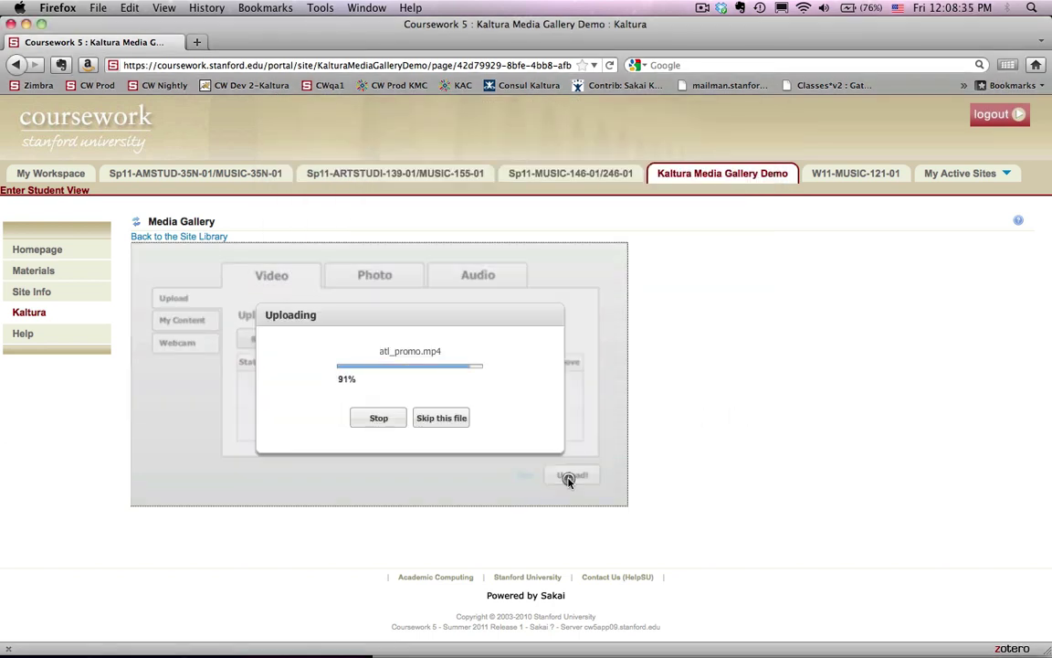
# - Title the video Academic Technology Lab, describe it as 'Overview Video of ATL', tag it ATL, and finish
pyautogui.click(570, 476)
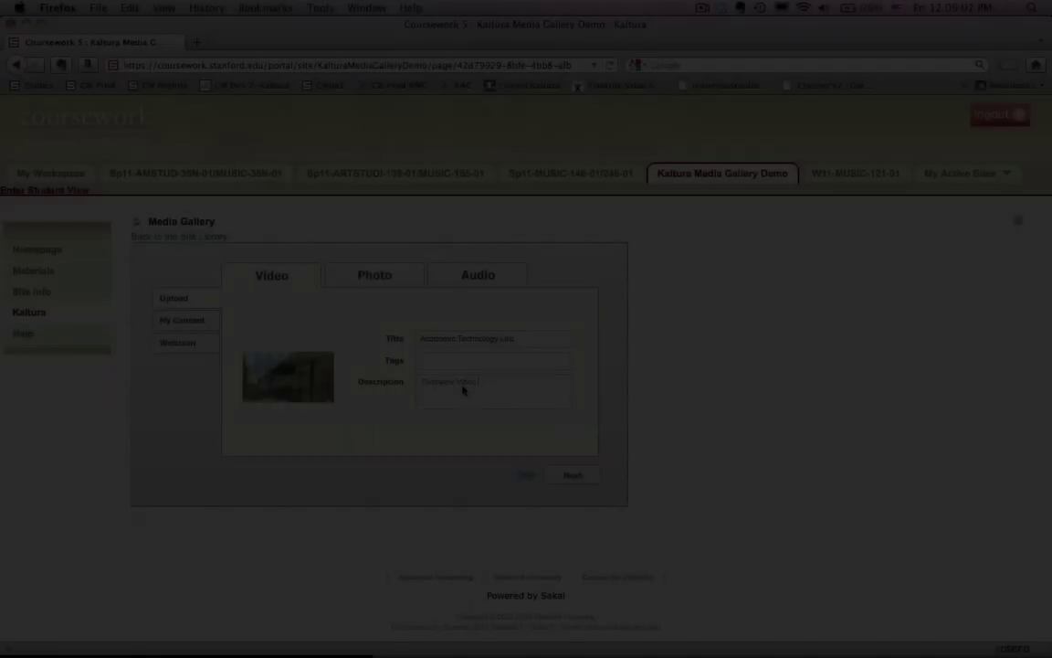
pyautogui.write('of ATL')
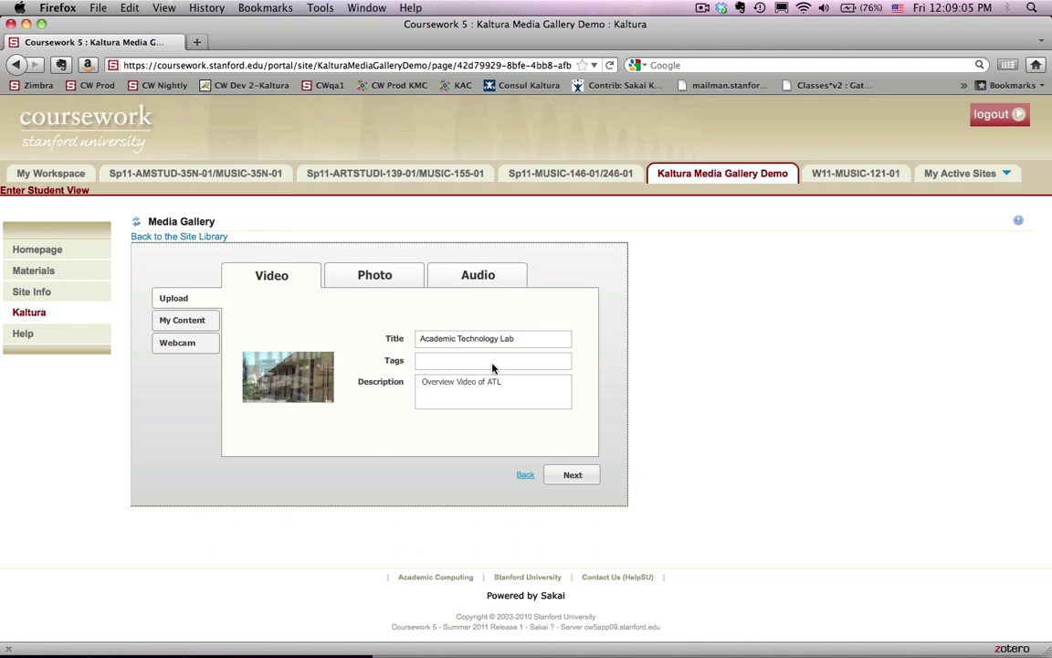
pyautogui.click(451, 361)
pyautogui.write('ATL')
pyautogui.click(579, 481)
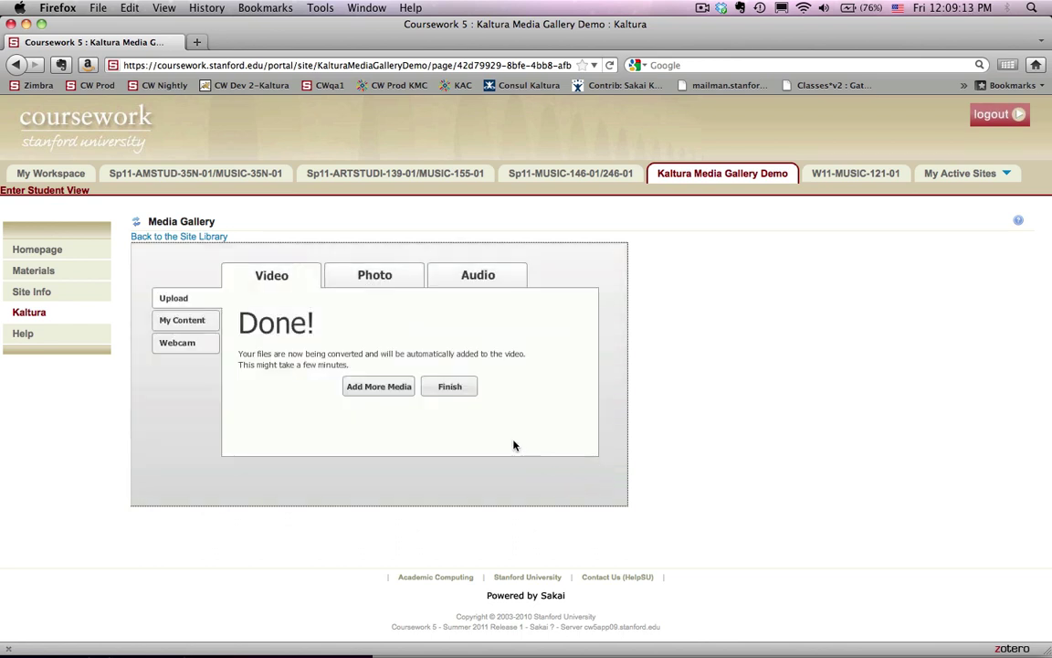
pyautogui.click(450, 394)
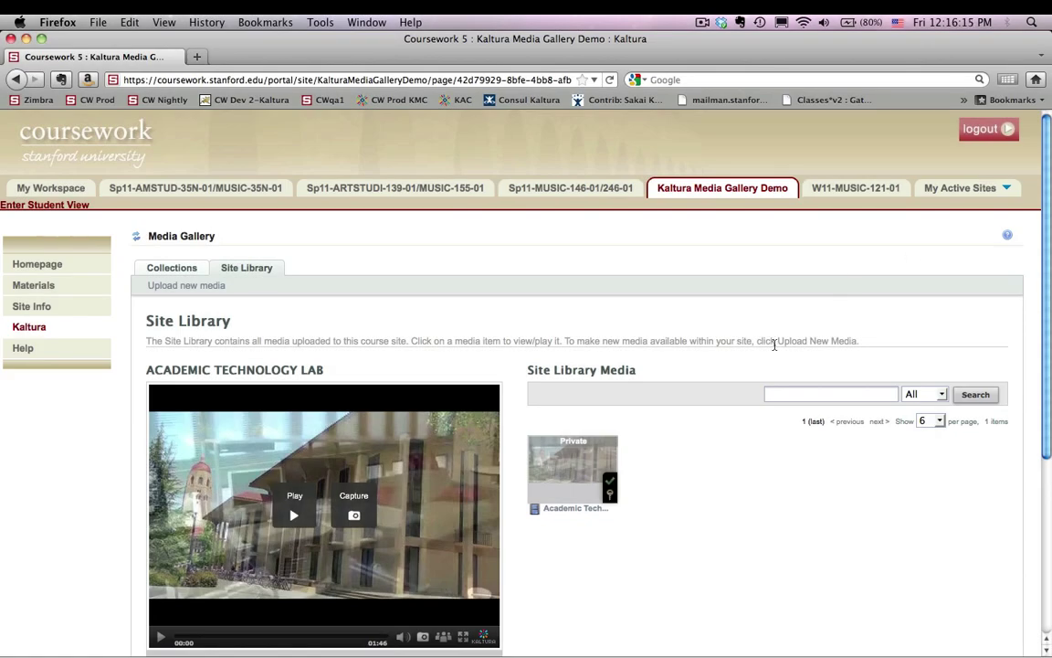
# - Play the Academic Technology Lab video in the Site Library preview and skip ahead to about 0:22
pyautogui.click(160, 638)
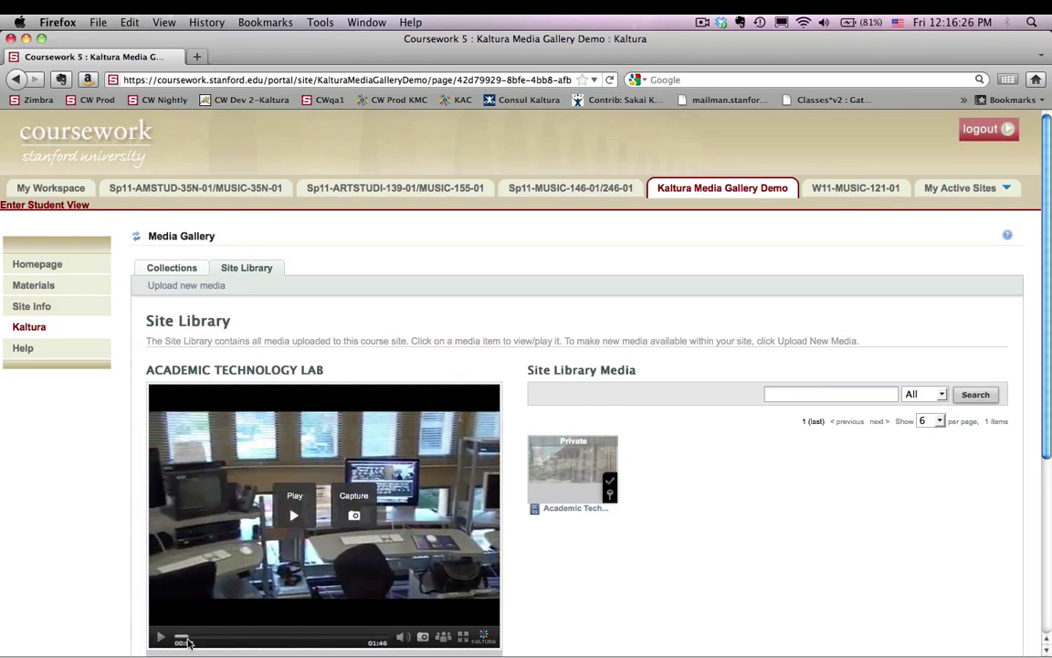
pyautogui.moveTo(181, 639); pyautogui.dragTo(223, 639)
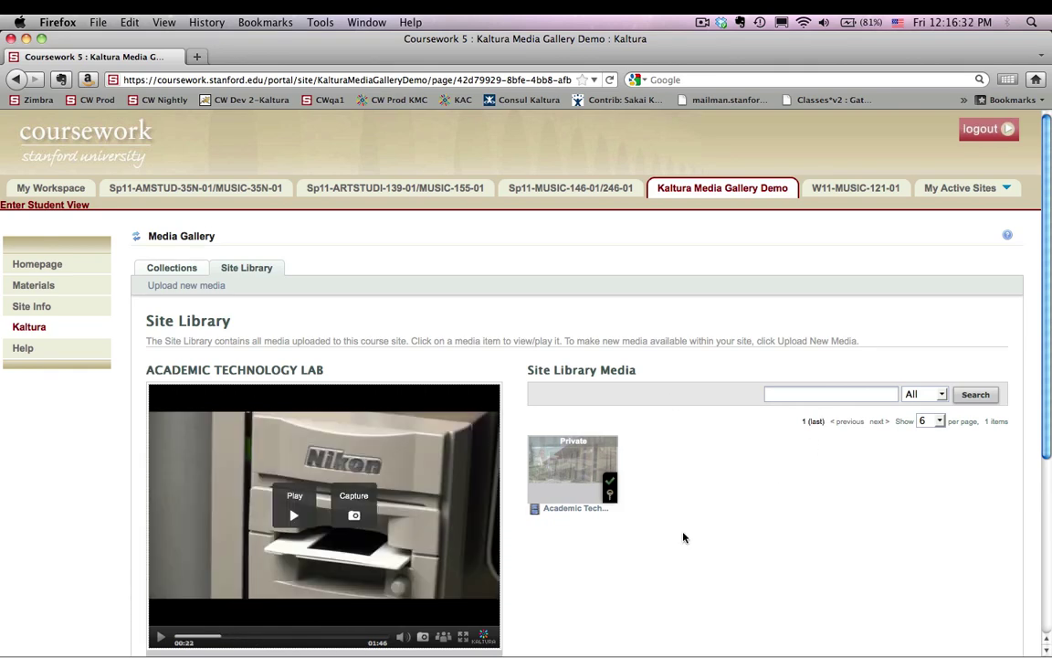
pyautogui.scroll(-3, 684, 538)
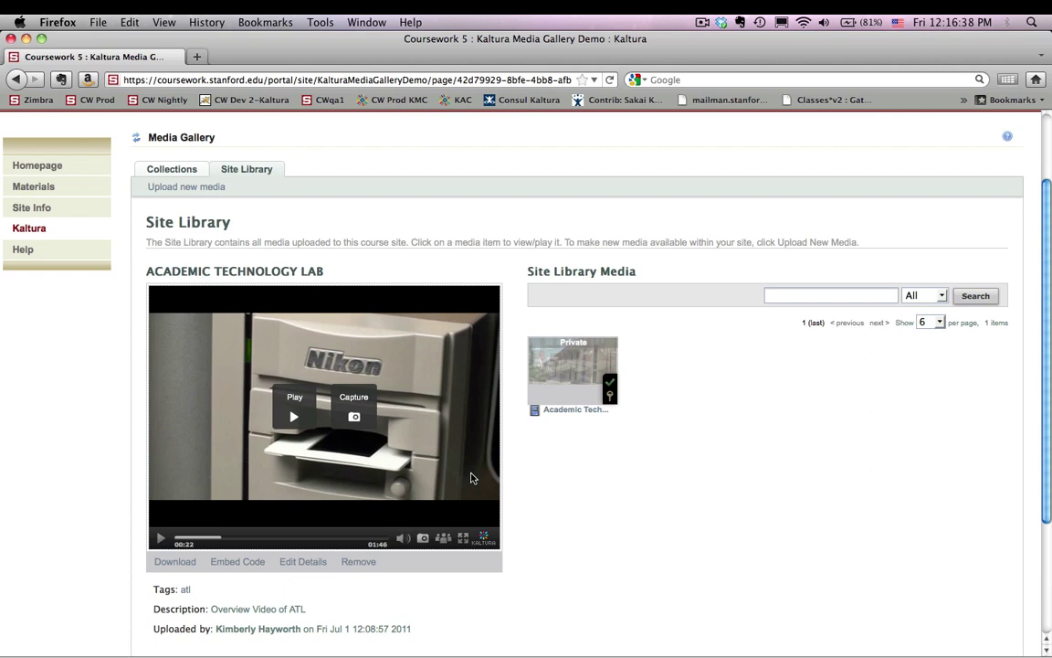
pyautogui.scroll(3, 468, 470)
pyautogui.moveTo(598, 517)
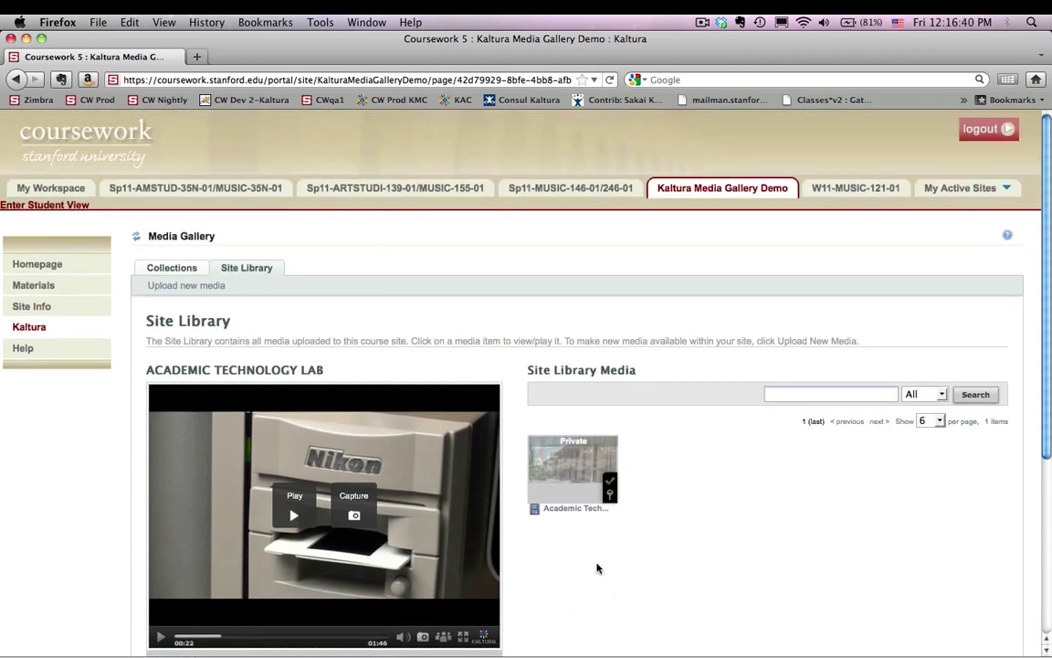
pyautogui.moveTo(567, 457)
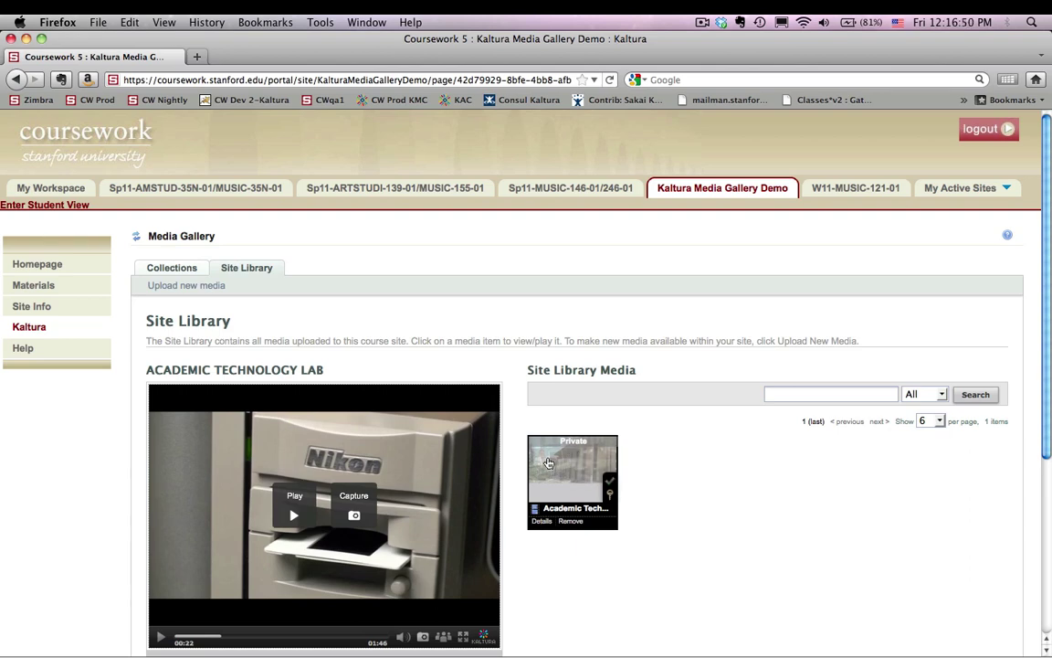
# - Add a new collection named 2011-07-02 under Collections and save it
pyautogui.click(178, 271)
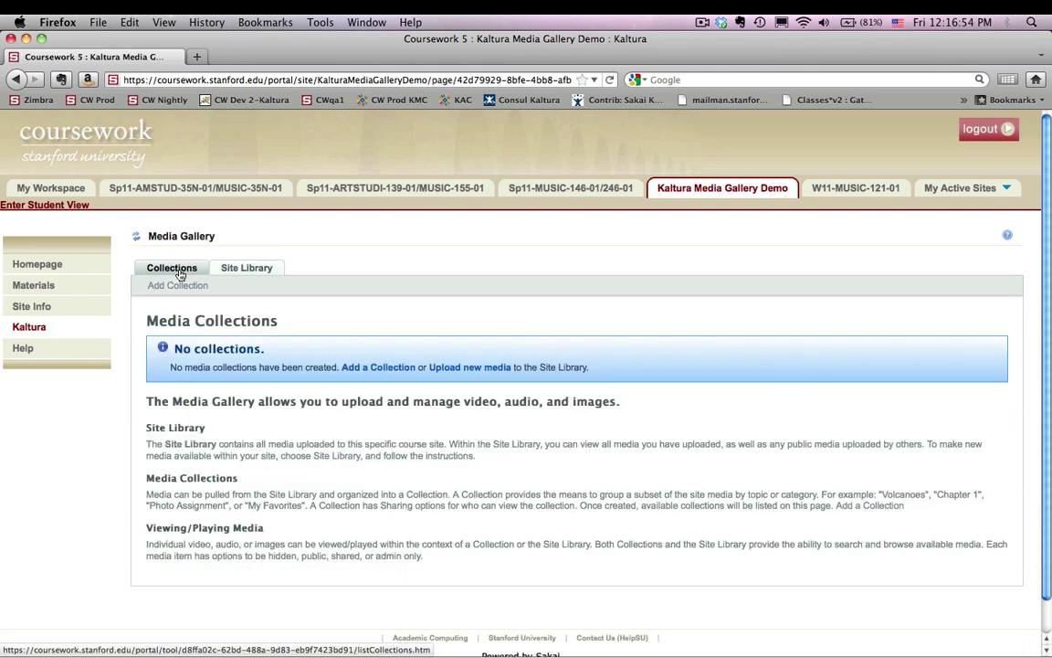
pyautogui.click(178, 285)
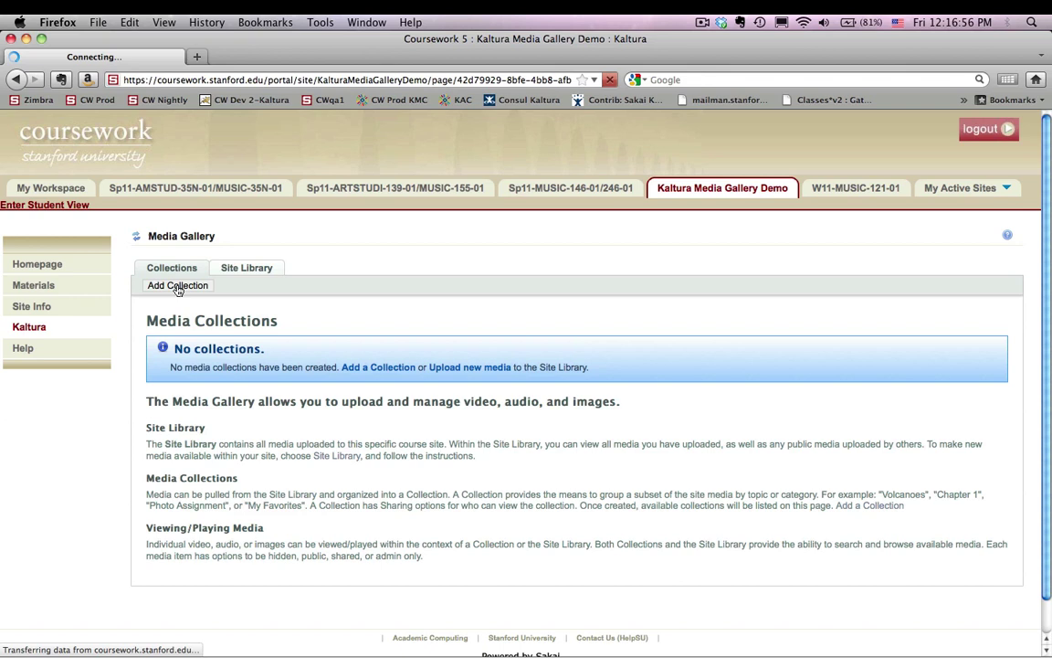
pyautogui.click(248, 354)
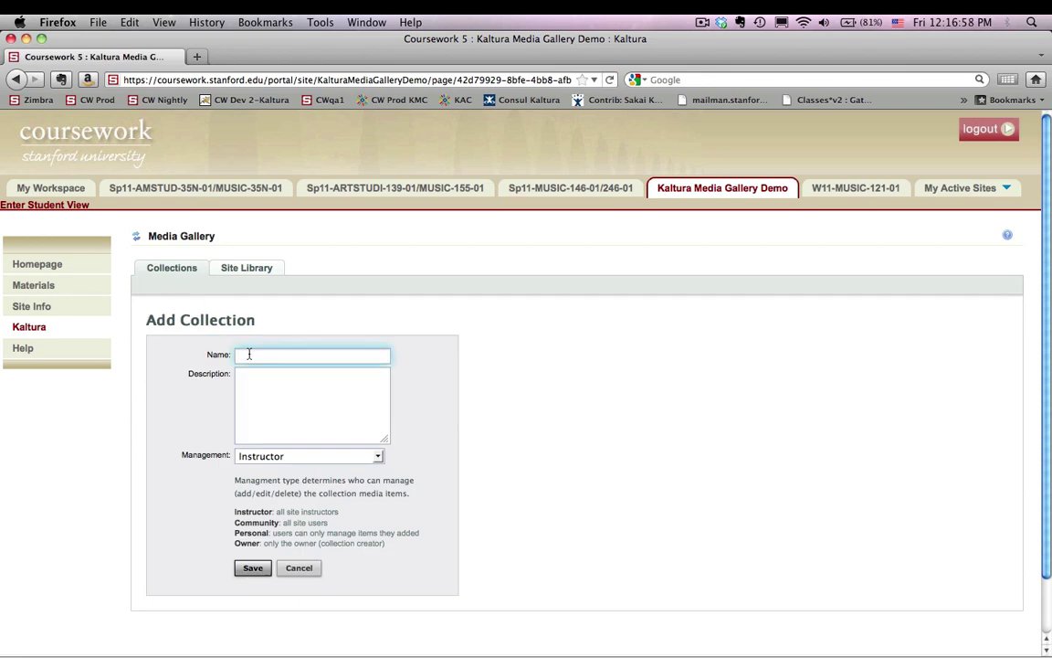
pyautogui.write('2011-')
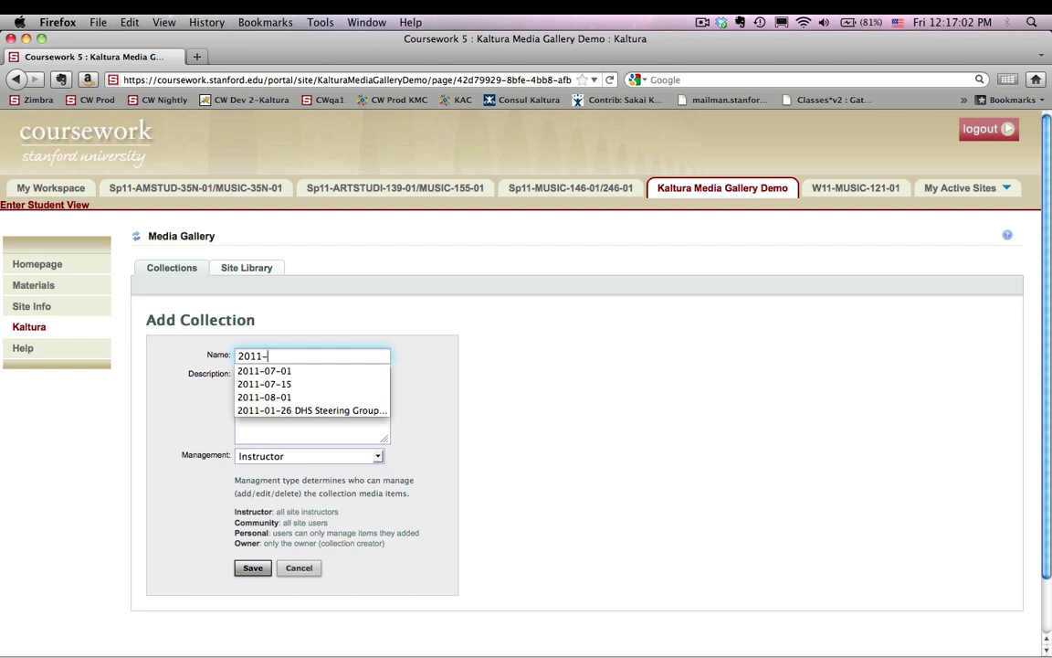
pyautogui.write('07')
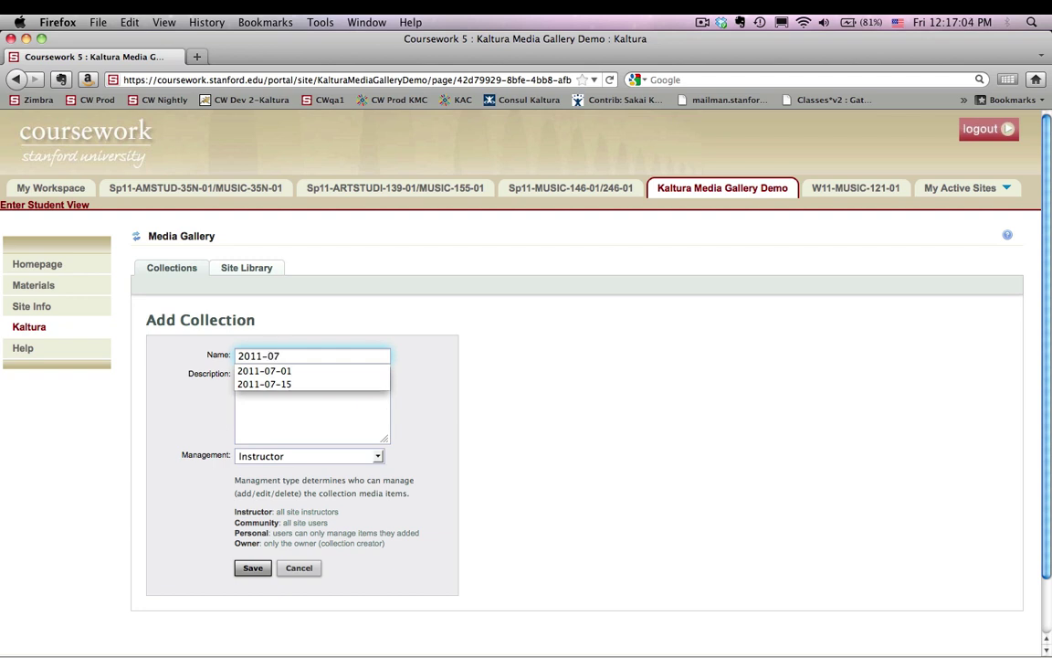
pyautogui.write('-02')
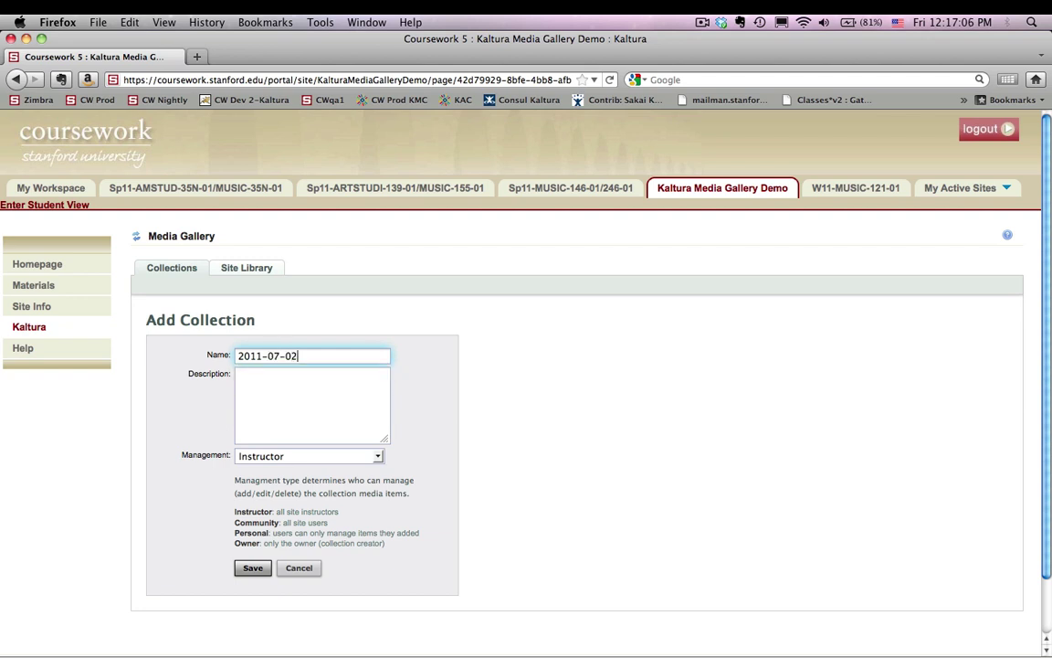
pyautogui.click(253, 569)
pyautogui.click(254, 570)
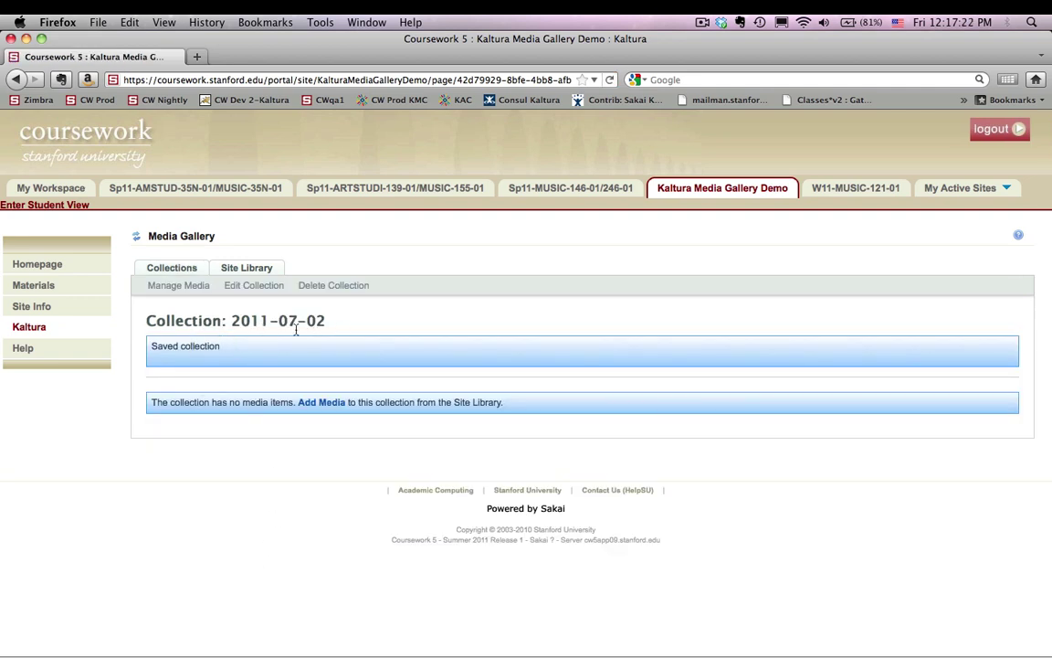
# - Put the Academic Technology Lab video into 2011-07-02 via Manage Media, then return to all collections
pyautogui.click(190, 289)
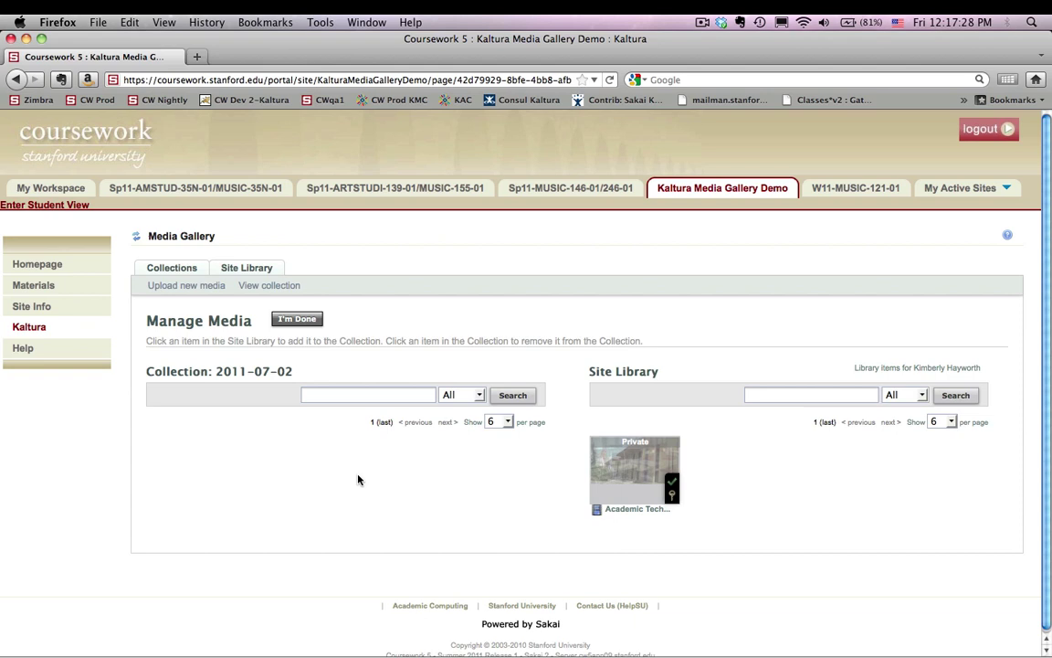
pyautogui.click(621, 489)
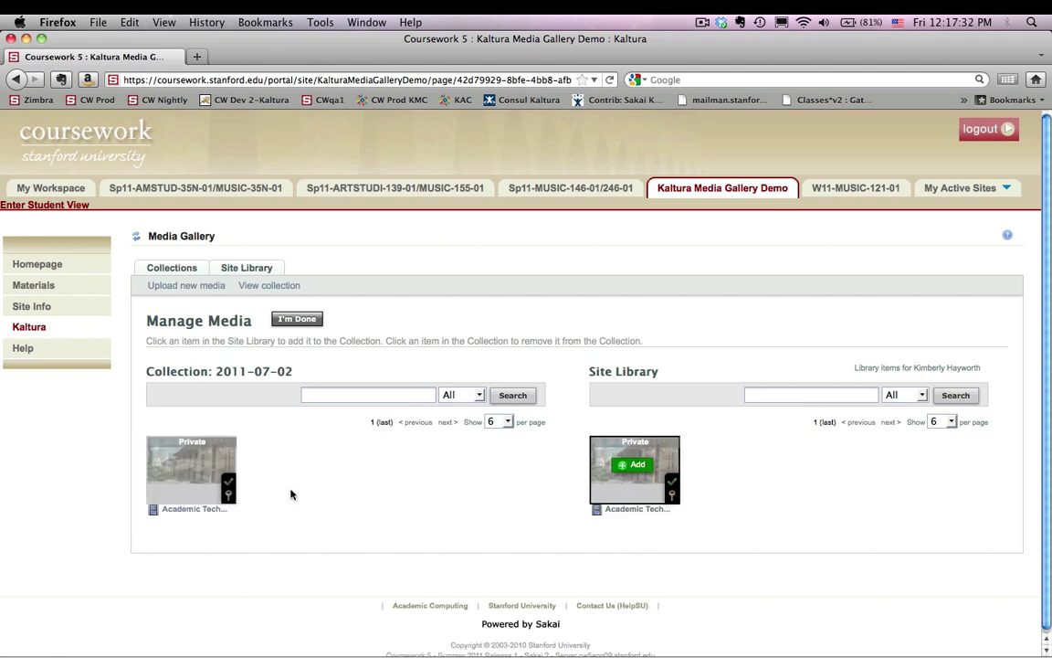
pyautogui.moveTo(187, 473)
pyautogui.click(297, 321)
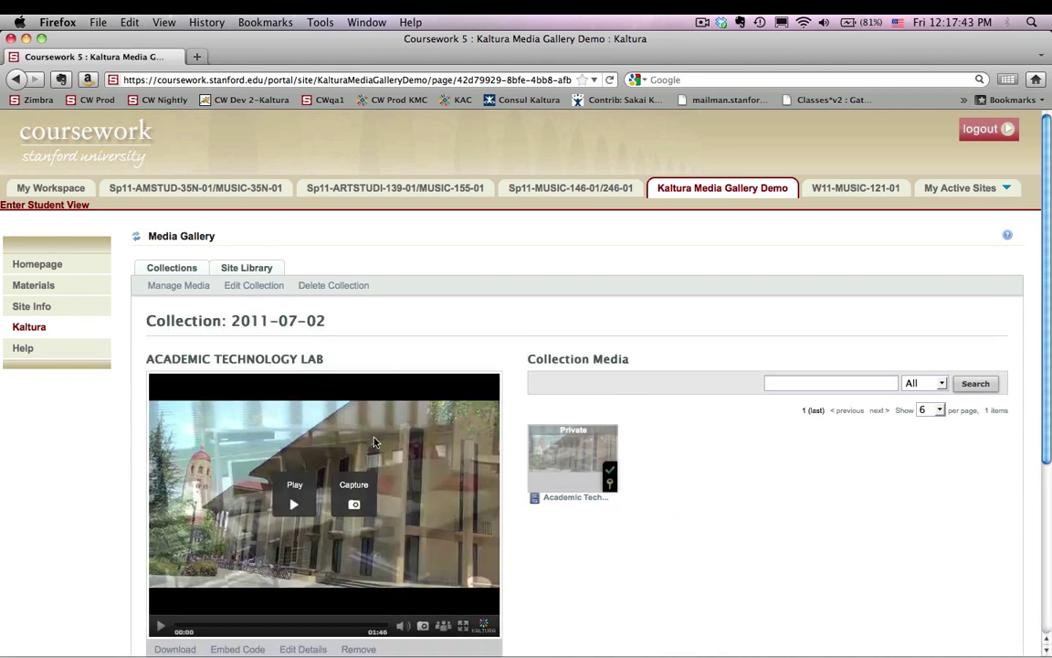
pyautogui.moveTo(607, 505)
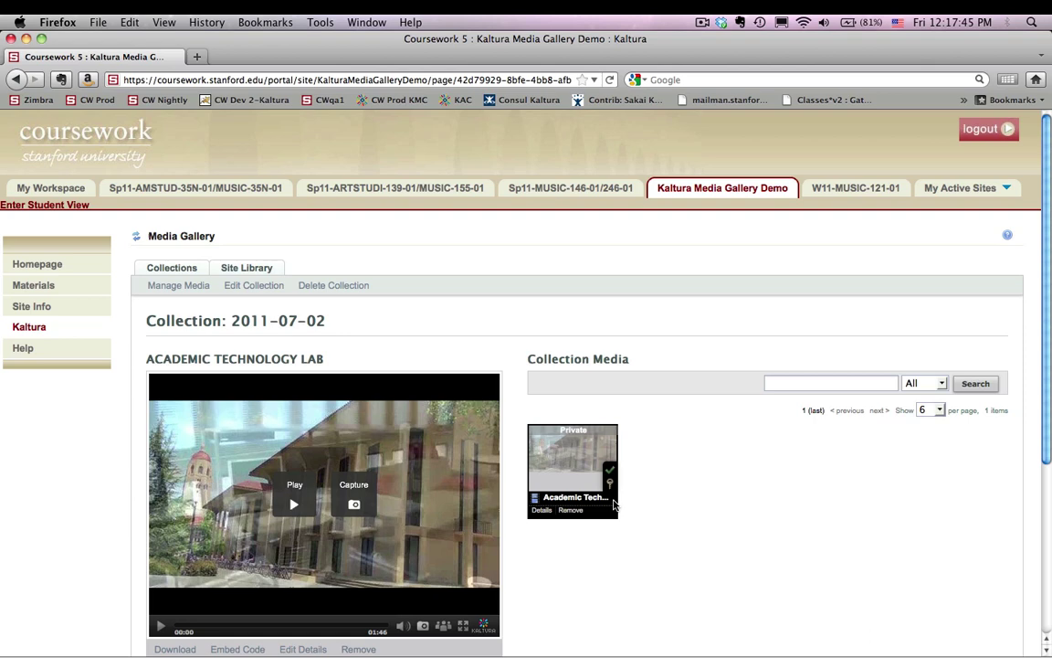
pyautogui.click(182, 267)
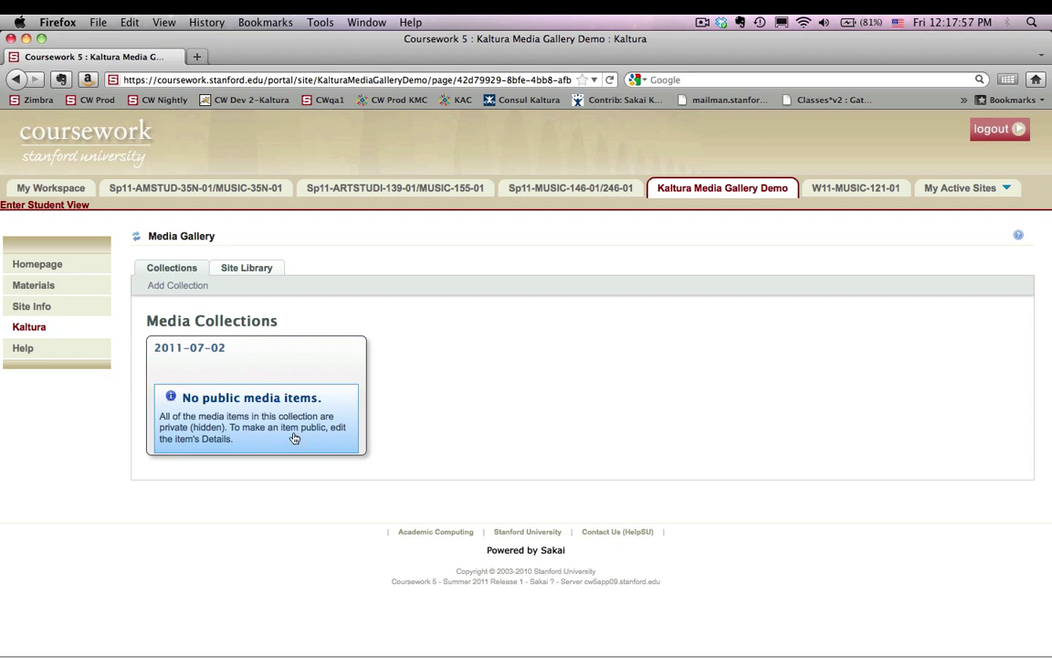
# - Mark the Academic Technology Lab video in 2011-07-02 as Public and save its details
pyautogui.click(184, 367)
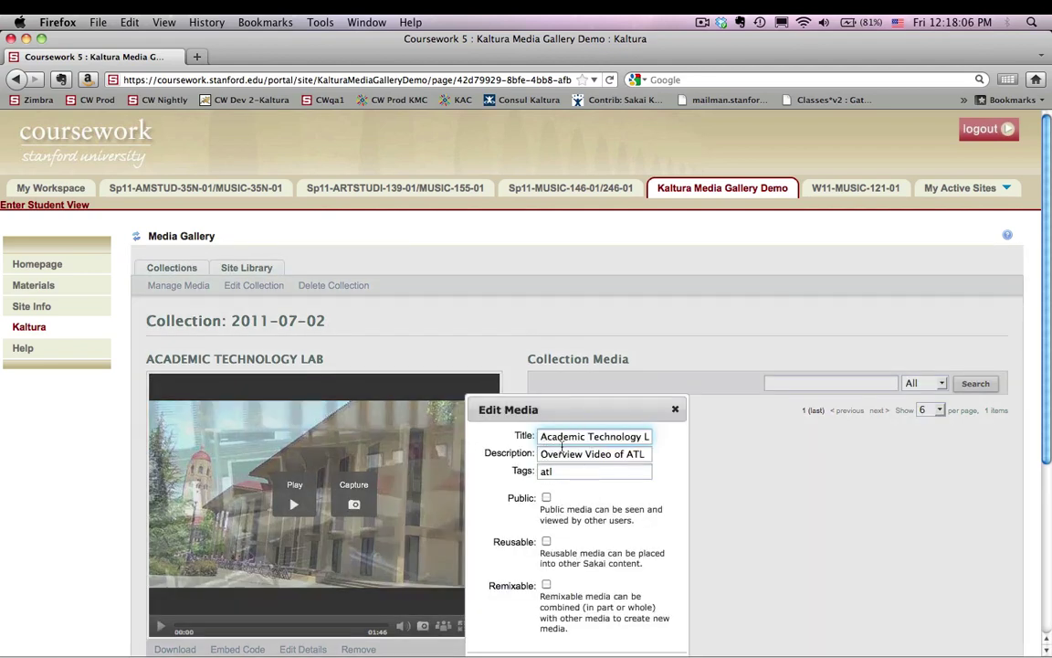
pyautogui.click(546, 497)
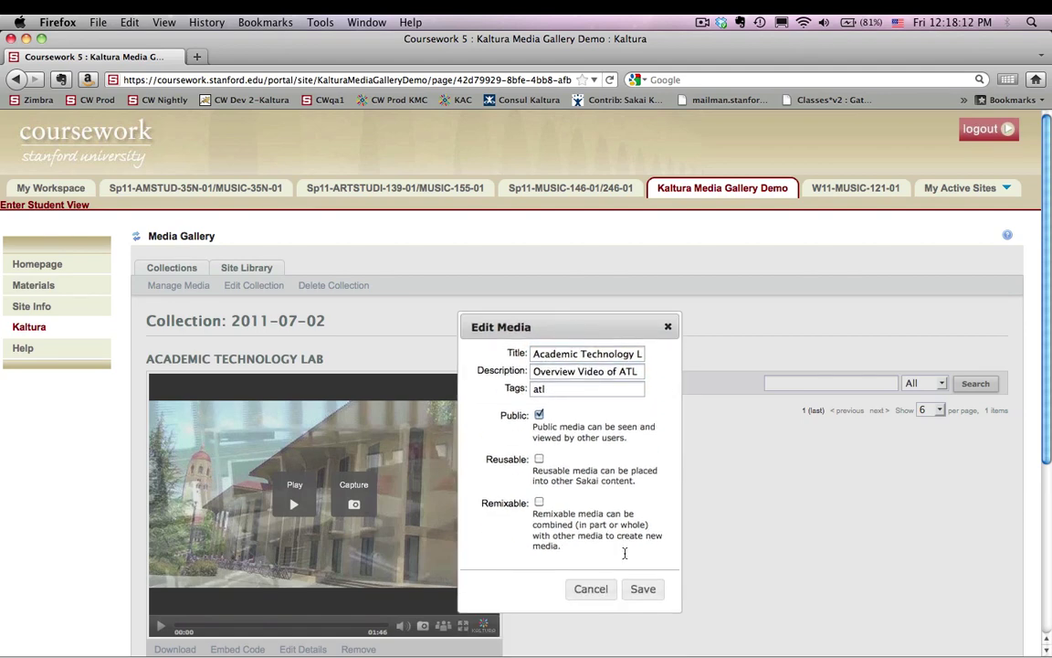
pyautogui.click(643, 592)
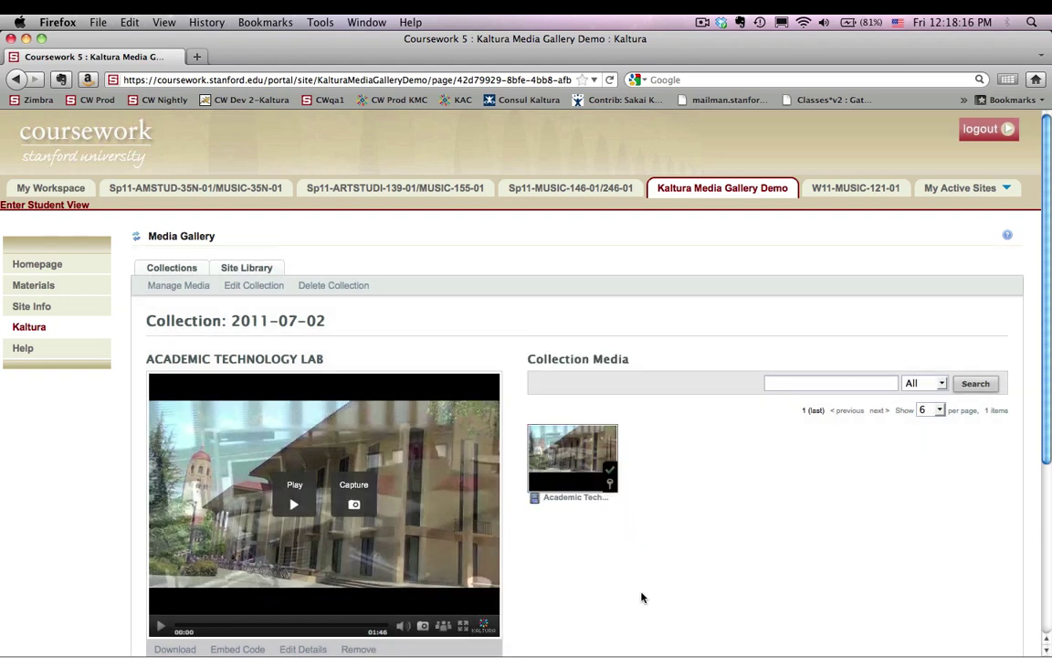
pyautogui.moveTo(574, 453)
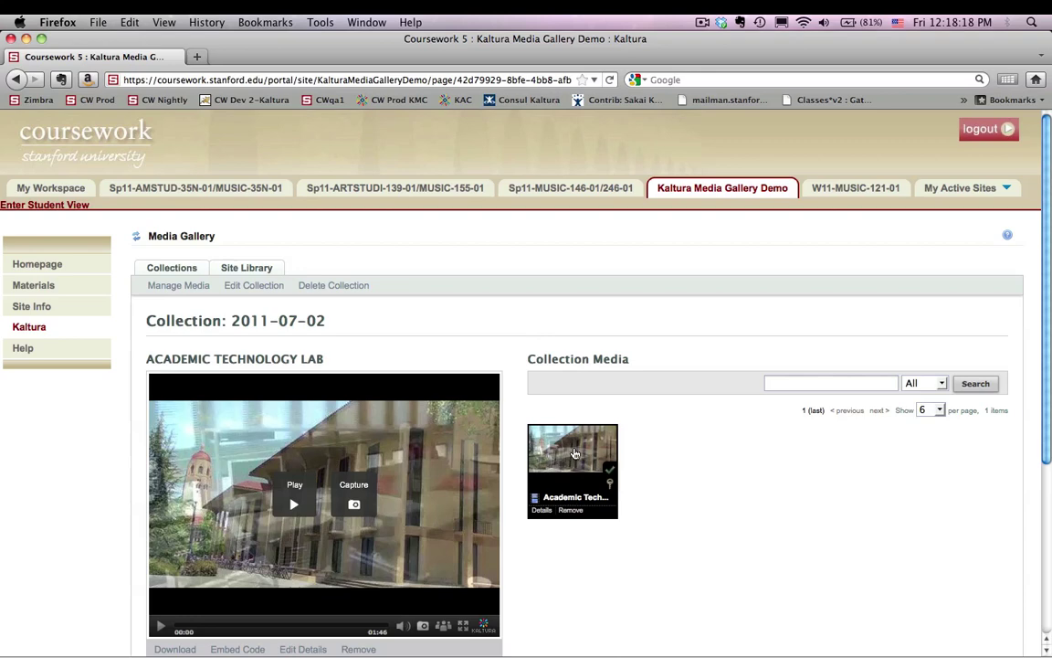
# - Open the Academic Technology Lab video from the 2011-07-02 collection card and play it
pyautogui.click(182, 266)
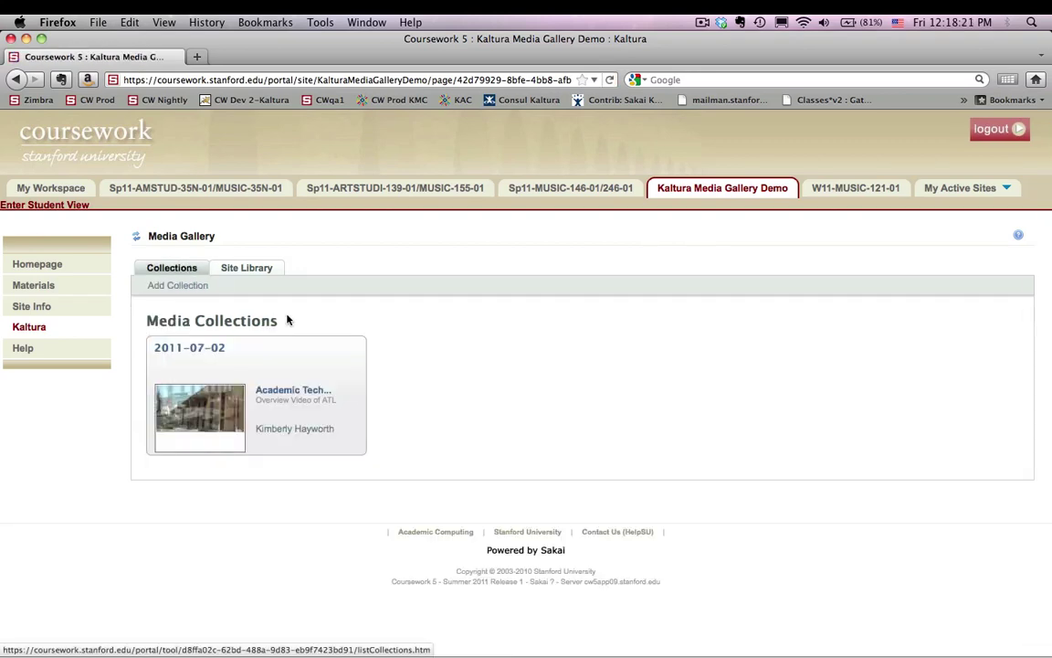
pyautogui.click(227, 421)
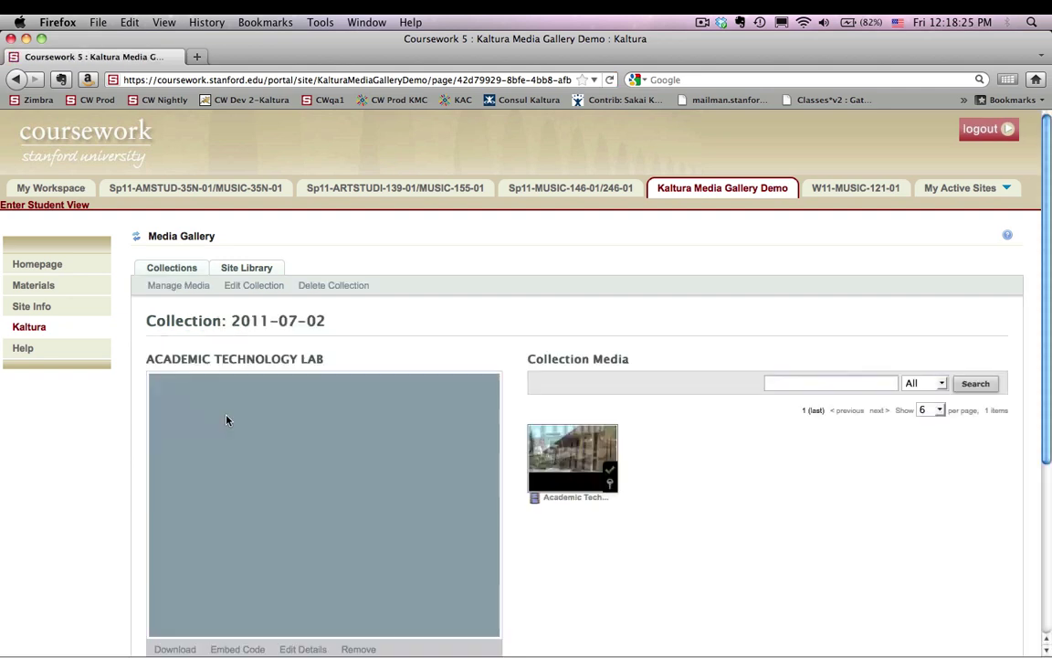
pyautogui.scroll(-2, 227, 421)
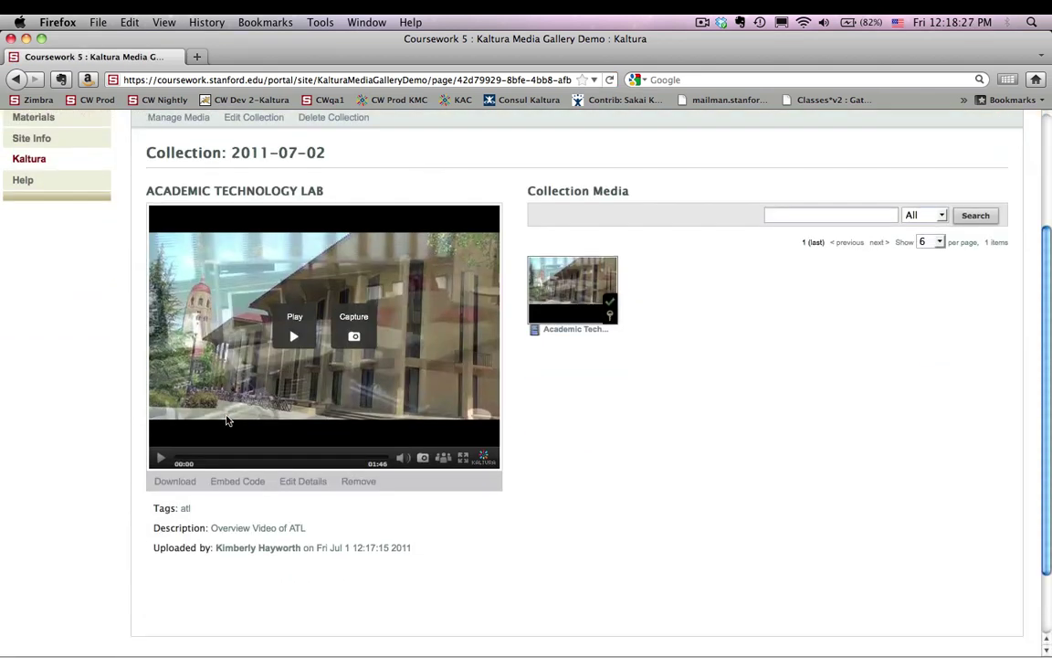
pyautogui.click(160, 457)
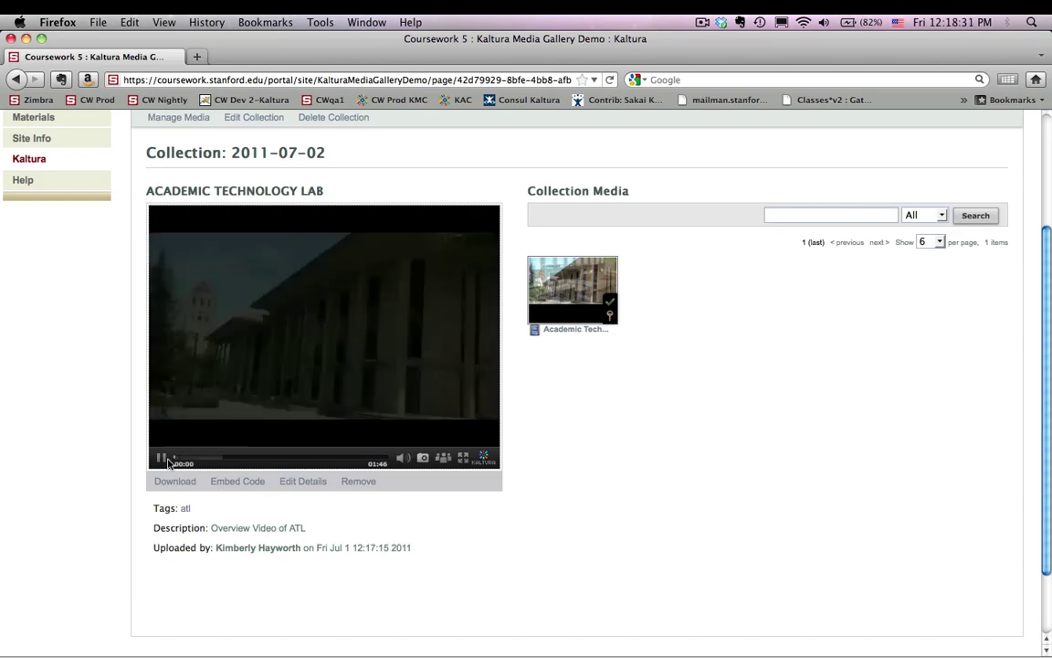